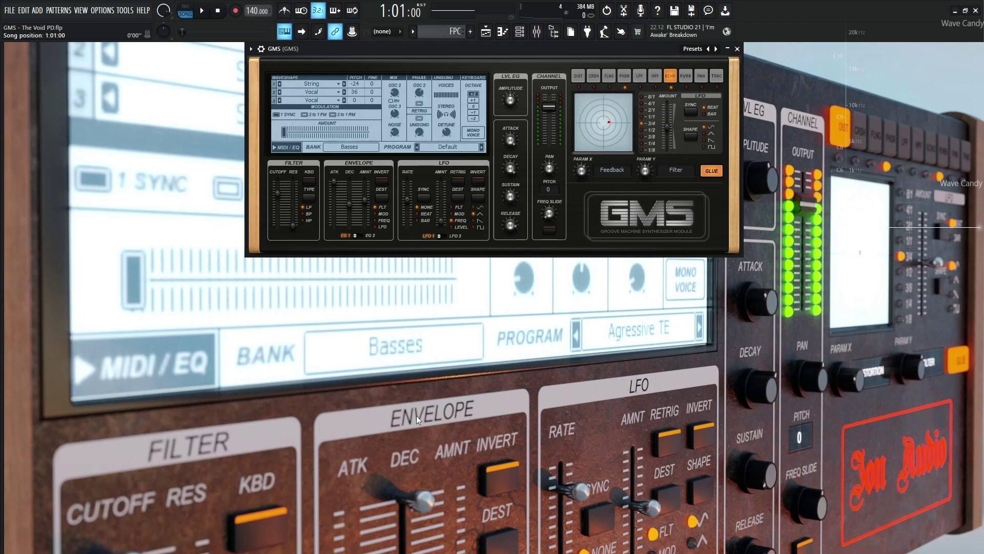
Play the song and briefly show the GMS clip in the Playlist a few times.
{"action": "key", "text": "space"}
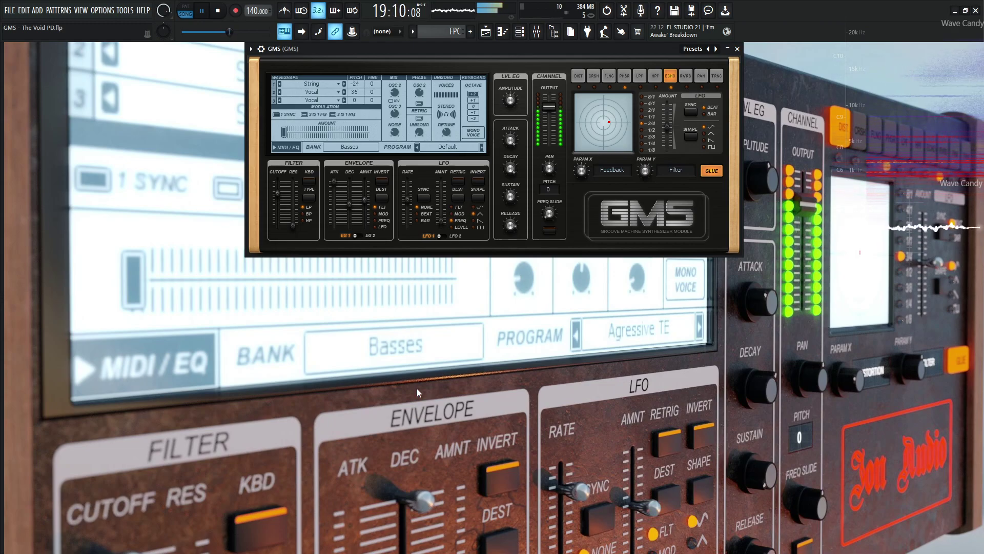
{"action": "key", "text": "F5"}
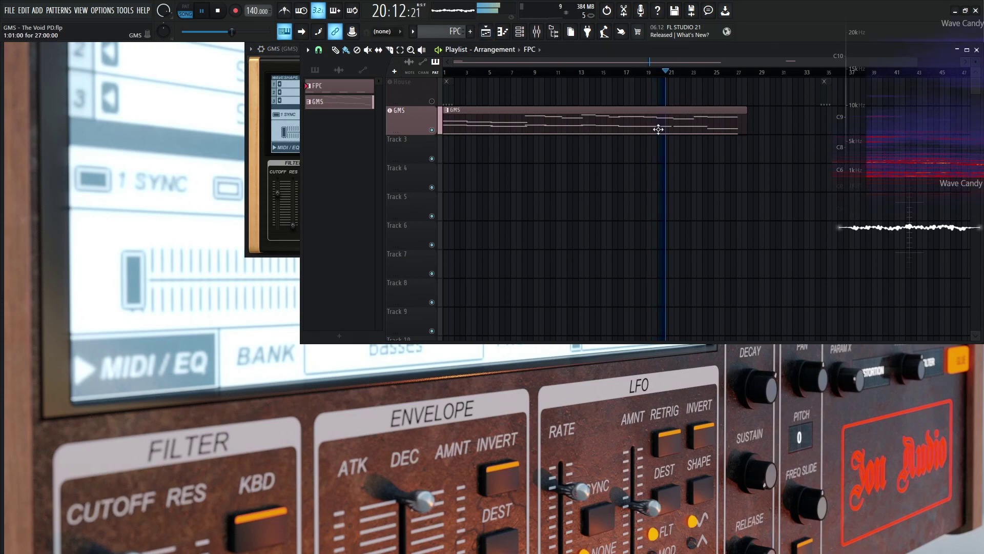
{"action": "key", "text": "F5"}
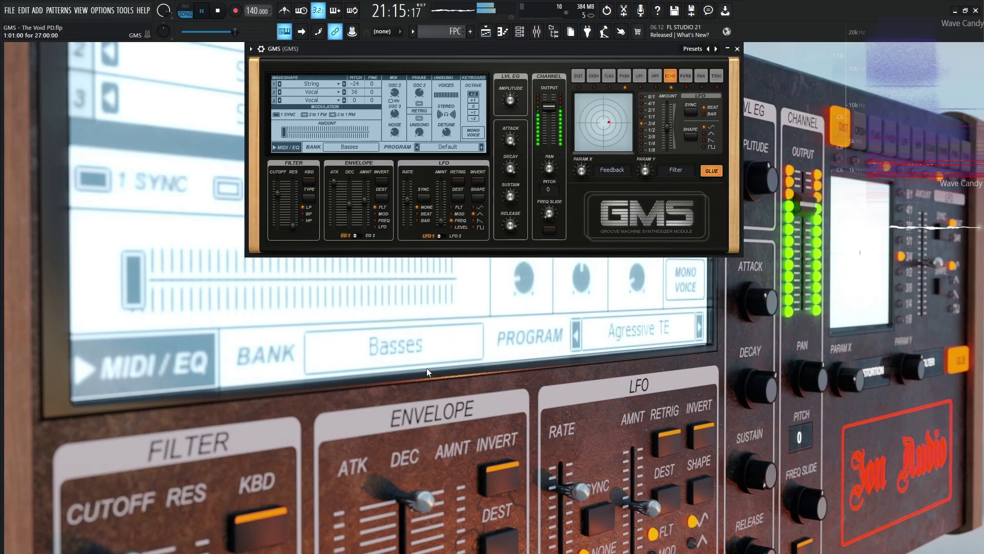
{"action": "key", "text": "F5"}
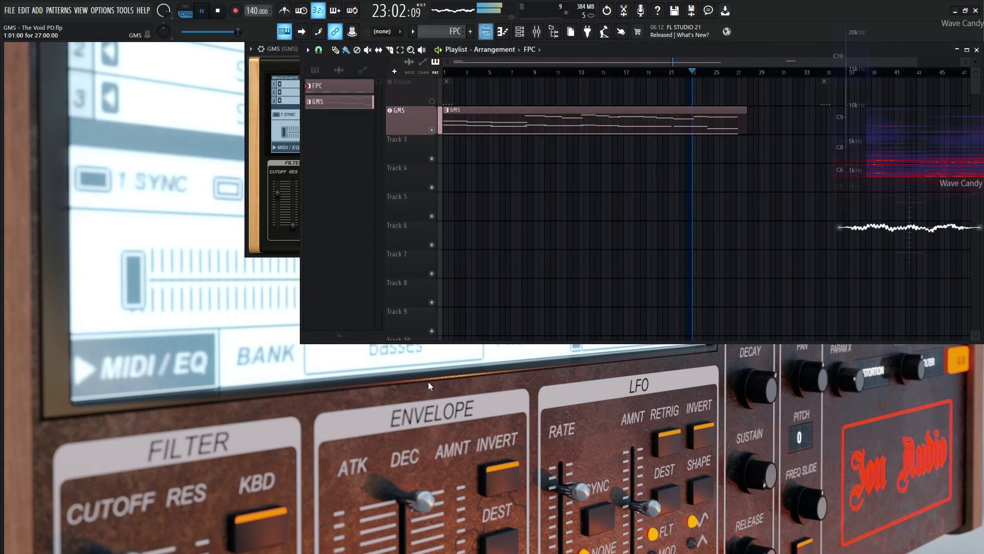
{"action": "key", "text": "F5"}
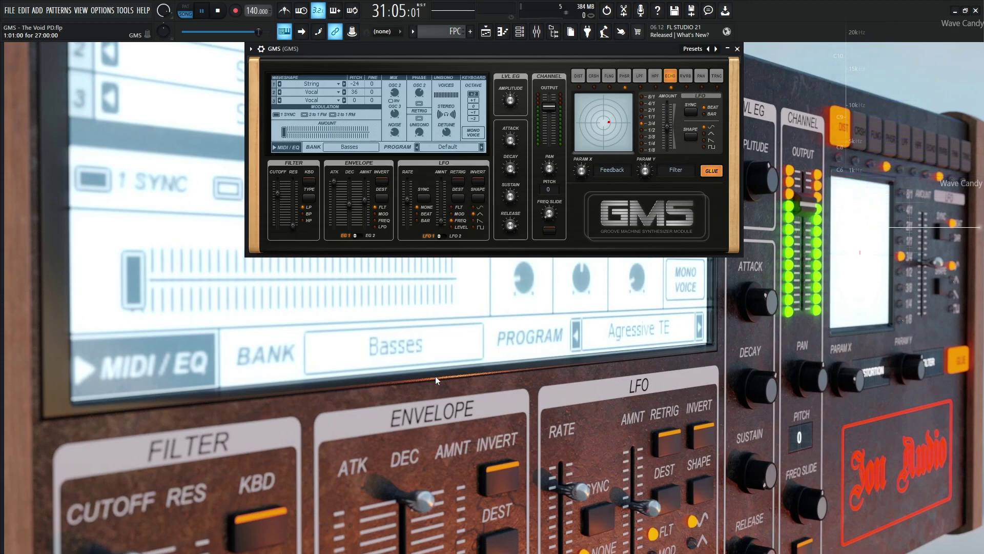
Stop playback and check the OSC 2 and Noise oscillator mix levels.
{"action": "key", "text": "space"}
{"action": "mouse_move", "coordinate": [515, 225]}
{"action": "left_click", "coordinate": [394, 92]}
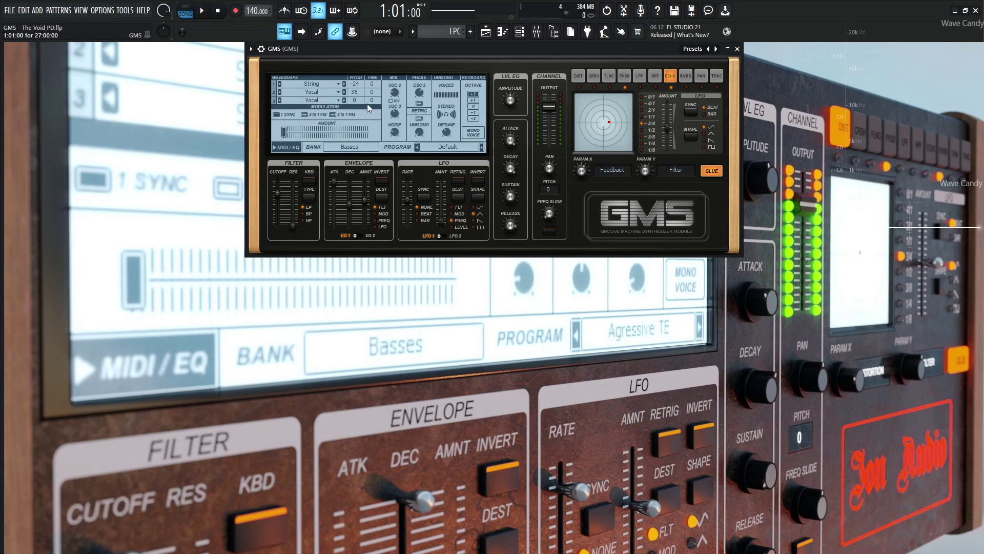
{"action": "left_click", "coordinate": [394, 132]}
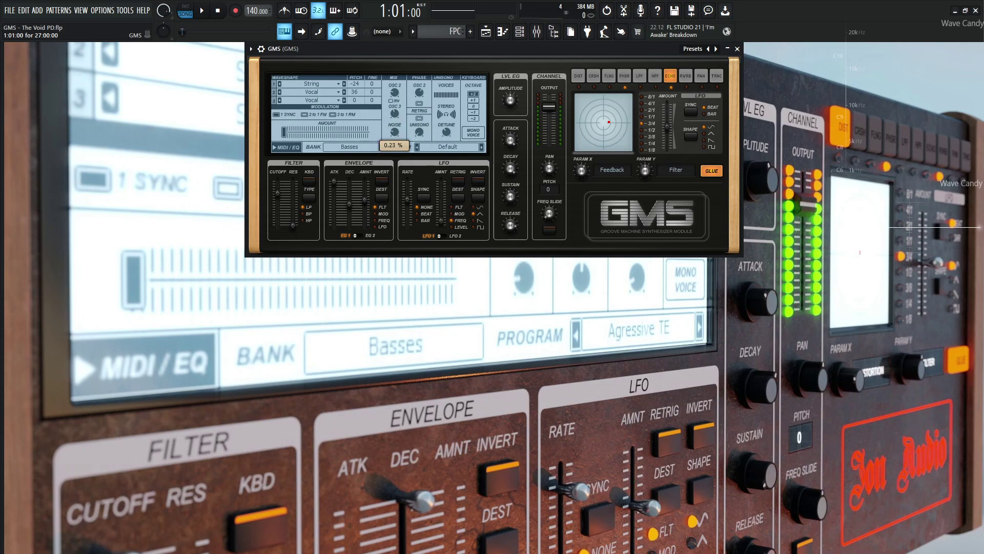
Audition the pad with single D#4, G#3 and G#6 notes from the typing keyboard.
{"action": "key", "text": "d"}
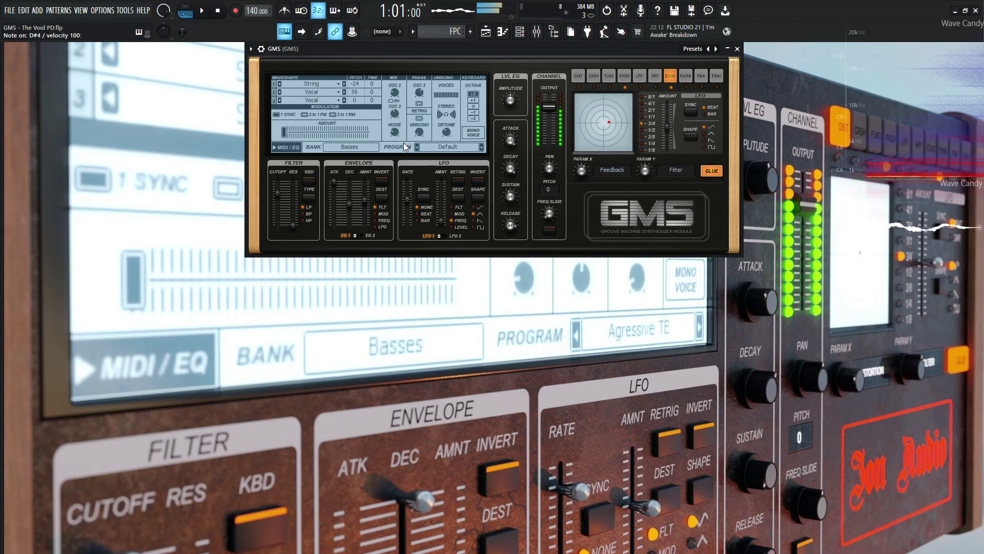
{"action": "key", "text": "z"}
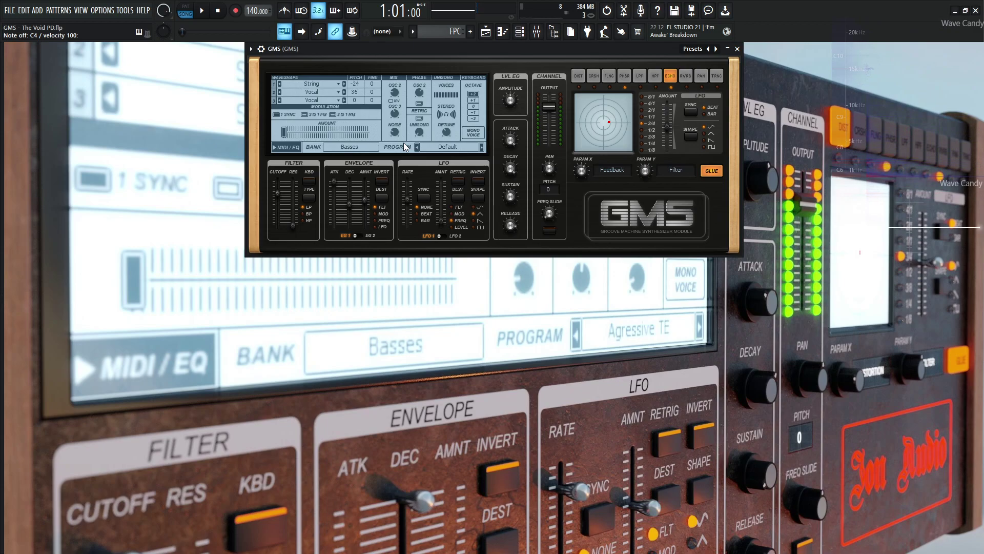
{"action": "key", "text": "h"}
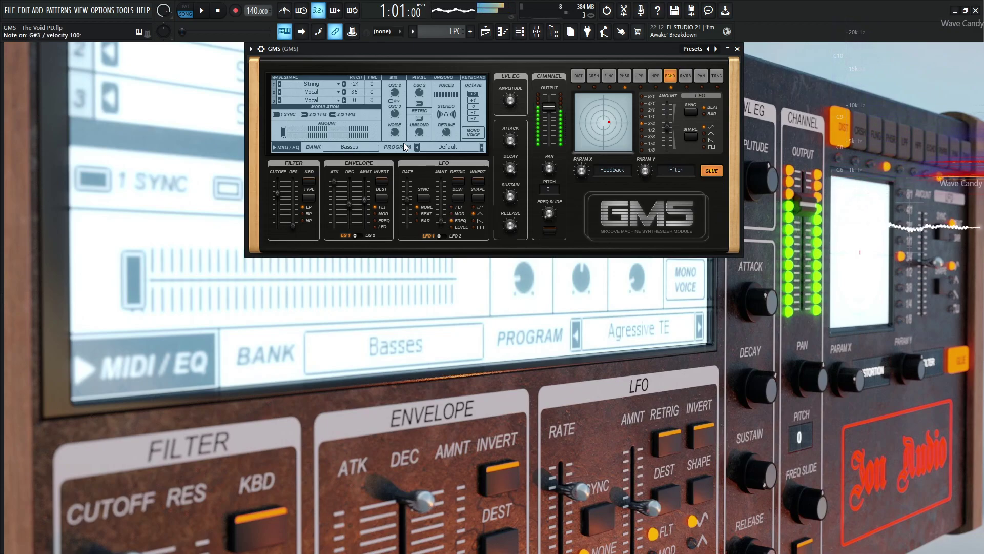
{"action": "key", "text": "6"}
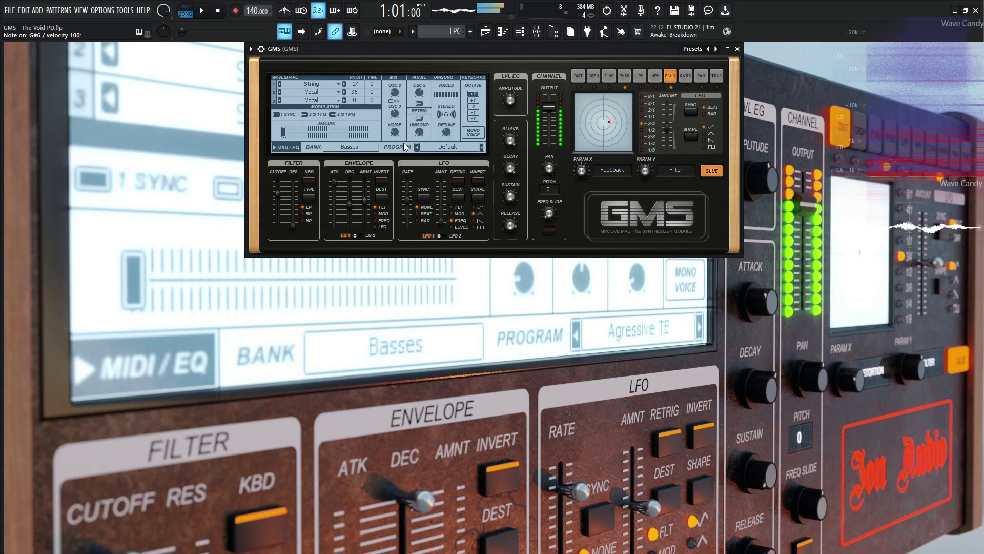
{"action": "key", "text": "2"}
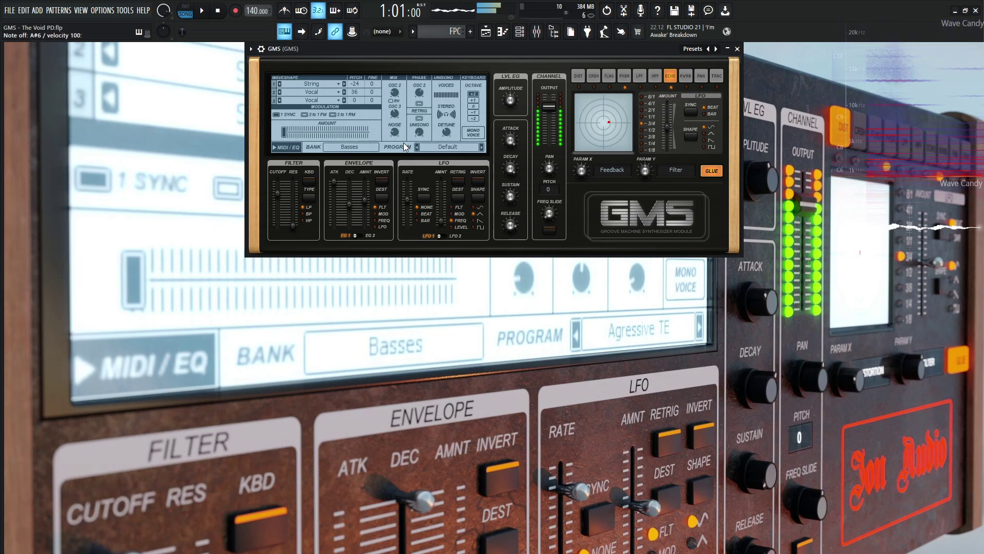
{"action": "key", "text": "7"}
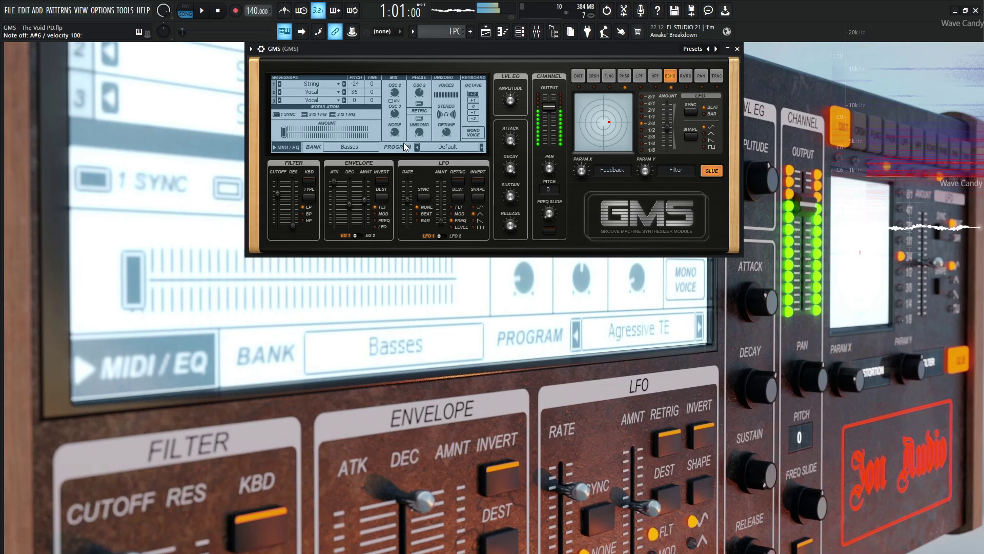
{"action": "key", "text": "h"}
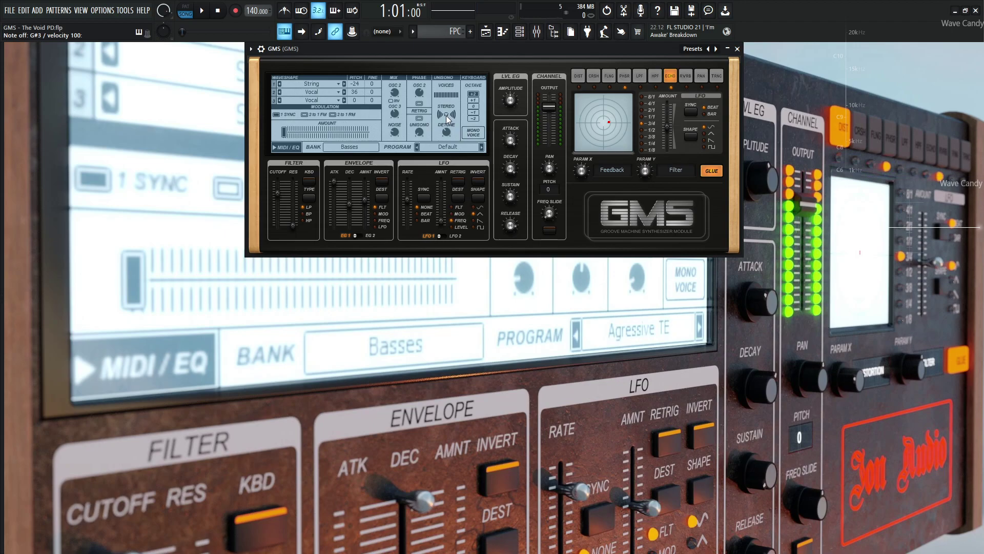
{"action": "left_click", "coordinate": [446, 130]}
{"action": "key", "text": "v"}
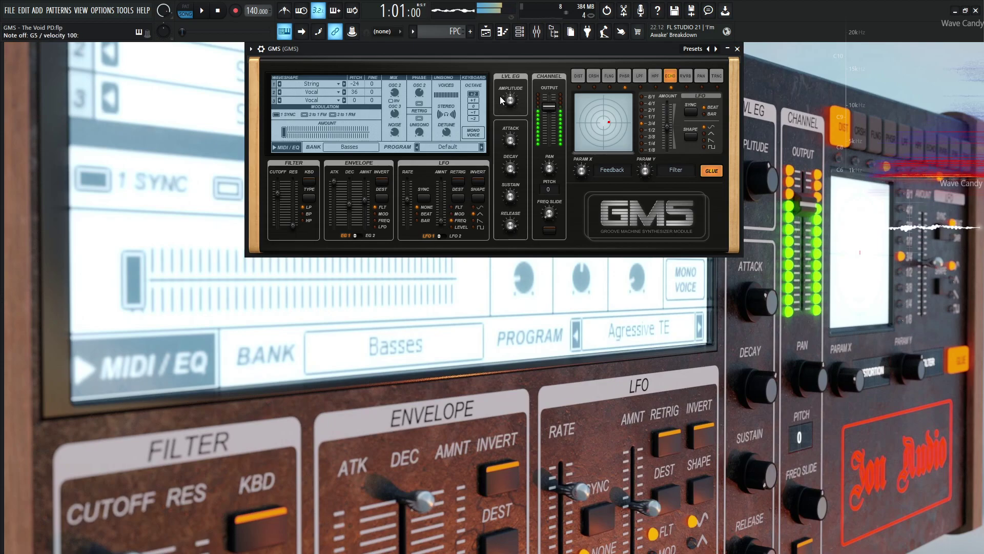
{"action": "key", "text": "6"}
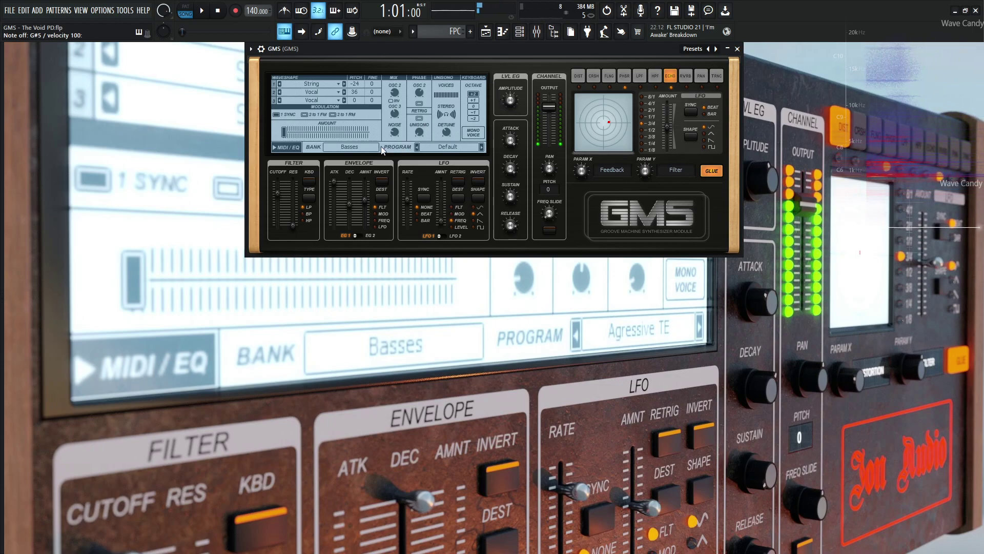
{"action": "left_click", "coordinate": [278, 194]}
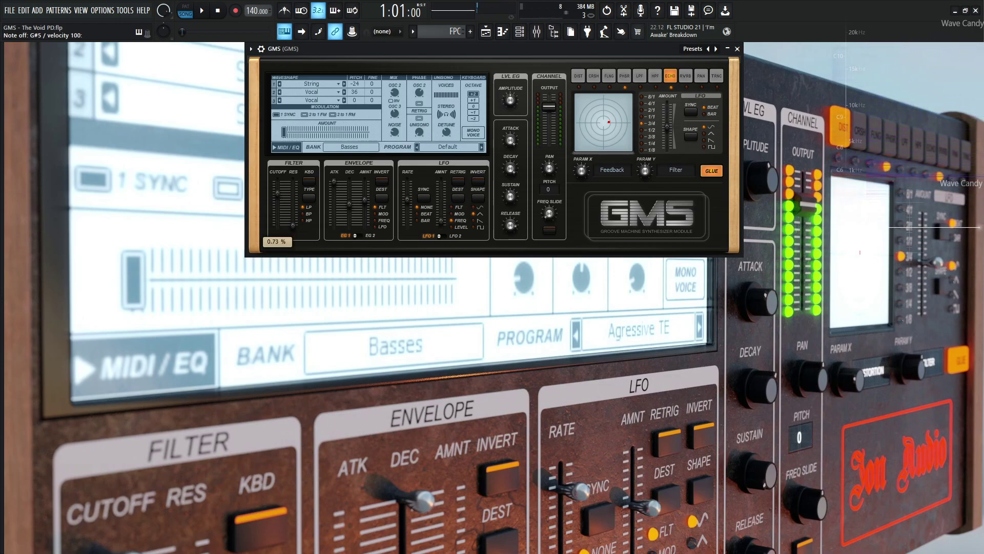
{"action": "left_click", "coordinate": [294, 226]}
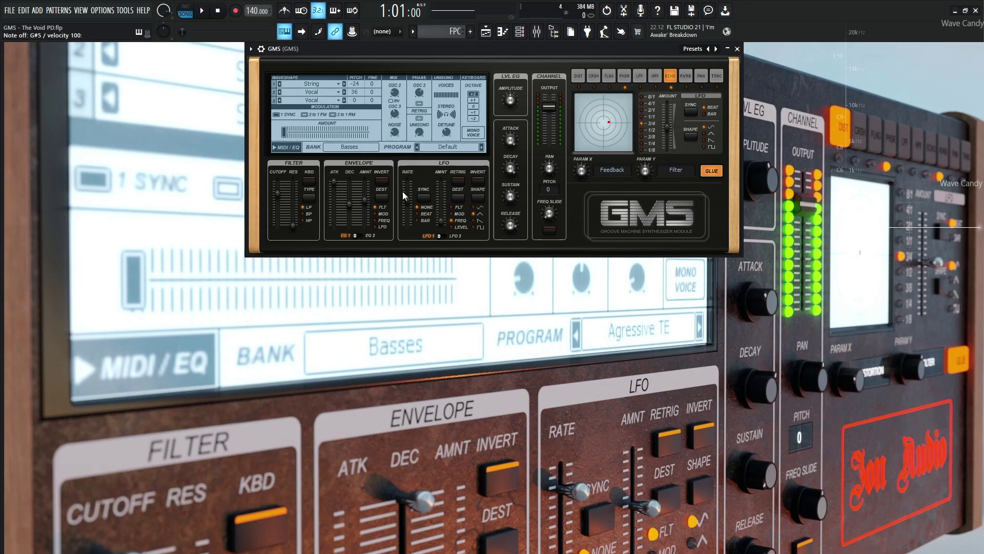
{"action": "left_click", "coordinate": [365, 202]}
{"action": "left_click", "coordinate": [334, 180]}
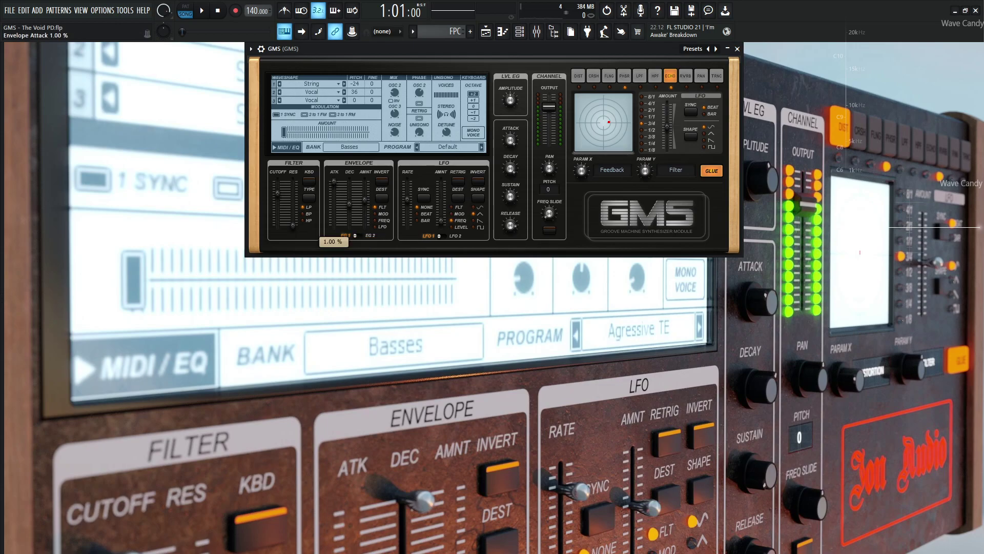
{"action": "left_click", "coordinate": [350, 204]}
{"action": "key", "text": "s"}
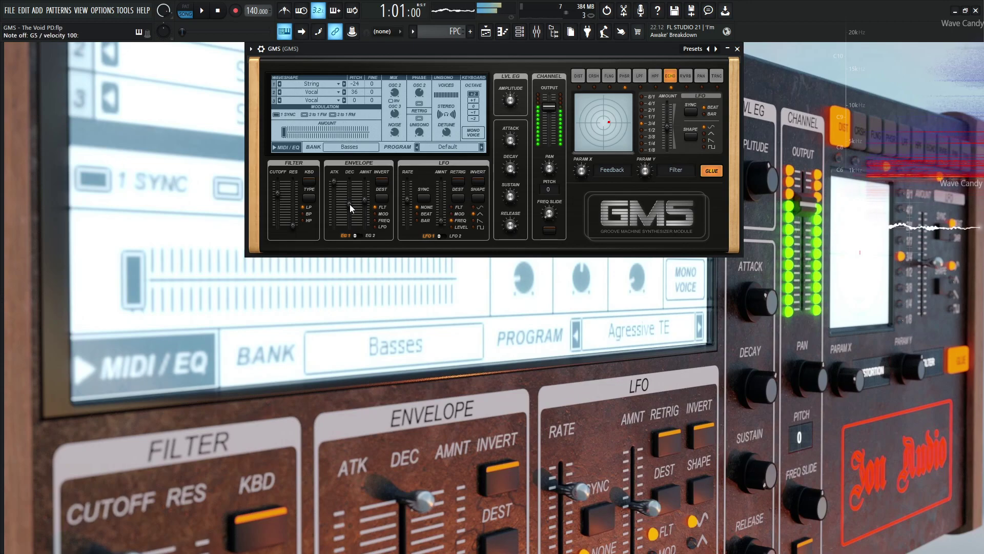
{"action": "key", "text": "F5"}
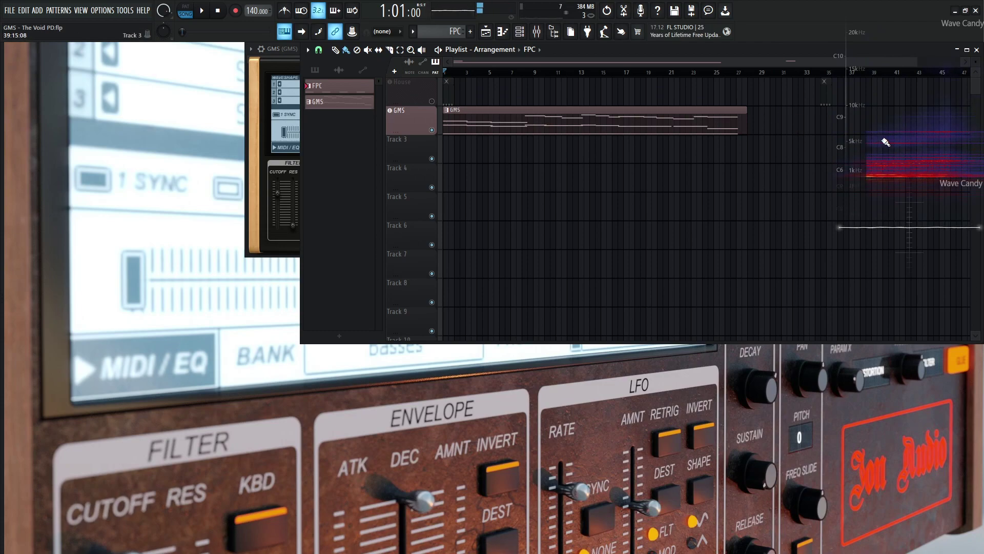
{"action": "key", "text": "F5"}
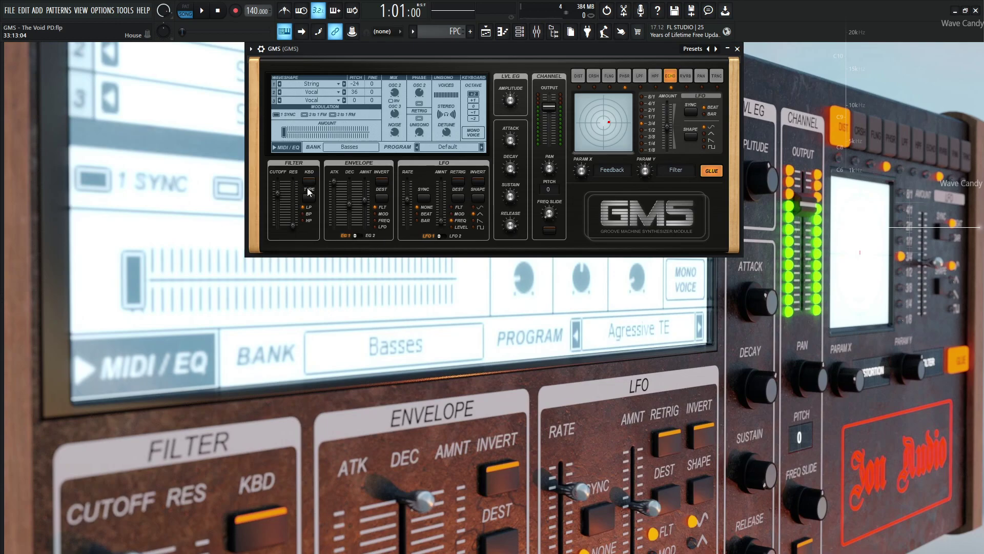
{"action": "left_click", "coordinate": [356, 234]}
{"action": "left_click", "coordinate": [355, 235]}
Confirm the LFO rate reads 1/1 and bring the LFO amount up to 0.48 %.
{"action": "left_click_drag", "start_coordinate": [408, 198], "coordinate": [410, 204]}
{"action": "left_click_drag", "start_coordinate": [442, 221], "coordinate": [441, 222]}
{"action": "left_click_drag", "start_coordinate": [444, 220], "coordinate": [444, 217]}
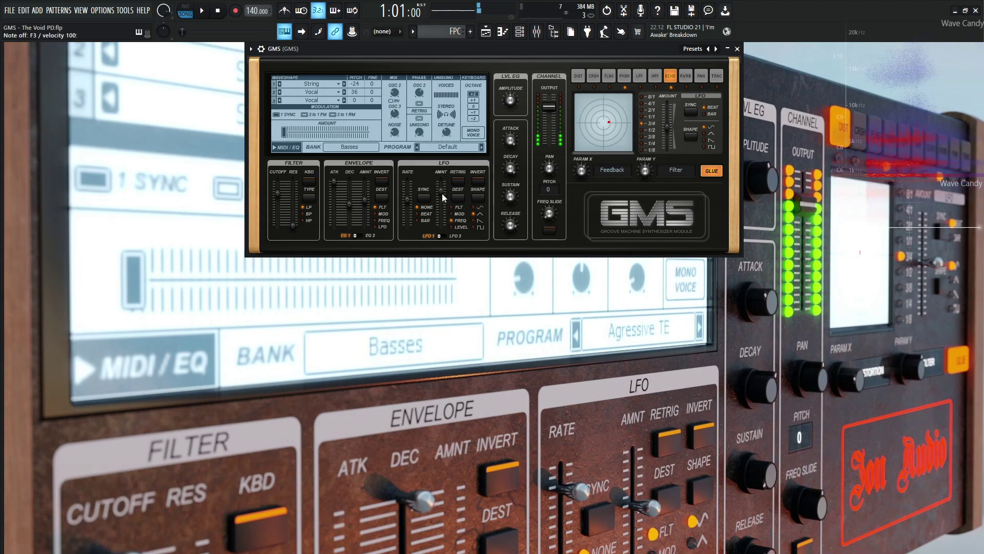
{"action": "left_click_drag", "start_coordinate": [441, 190], "coordinate": [441, 221]}
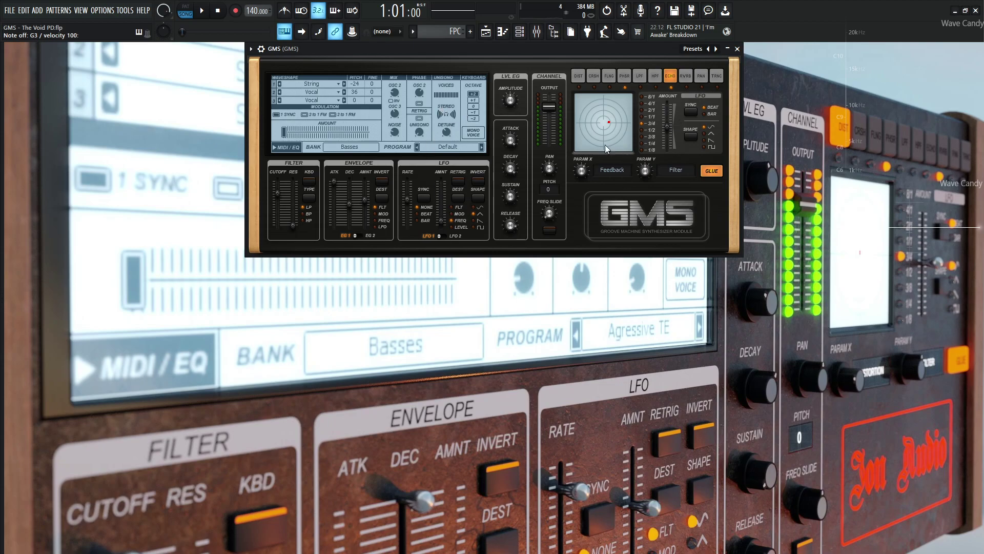
Inspect the amplitude envelope, raise its release to about 0.86 %, and confirm the pan is centred.
{"action": "left_click", "coordinate": [511, 141]}
{"action": "left_click", "coordinate": [511, 140]}
{"action": "left_click", "coordinate": [510, 190]}
{"action": "left_click", "coordinate": [510, 226]}
{"action": "left_click", "coordinate": [510, 225]}
{"action": "left_click_drag", "start_coordinate": [510, 224], "coordinate": [511, 201]}
{"action": "left_click_drag", "start_coordinate": [515, 224], "coordinate": [515, 226]}
{"action": "left_click", "coordinate": [556, 108]}
Switch the built-in effect to phaser, tweak its feedback, and push effect LFO amount to 1.00 %.
{"action": "left_click", "coordinate": [624, 75]}
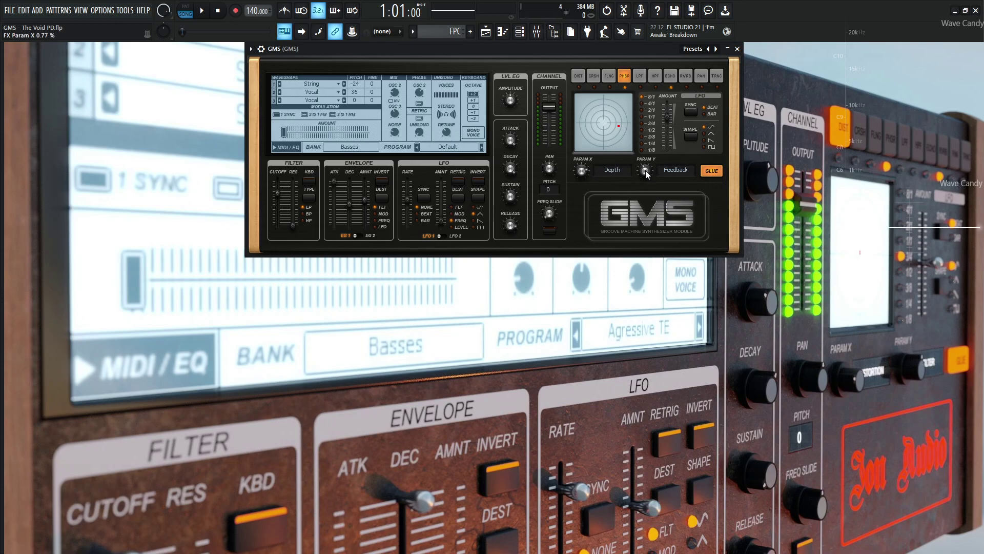
{"action": "left_click_drag", "start_coordinate": [647, 174], "coordinate": [647, 175]}
{"action": "left_click_drag", "start_coordinate": [667, 118], "coordinate": [668, 119]}
{"action": "mouse_move", "coordinate": [666, 116]}
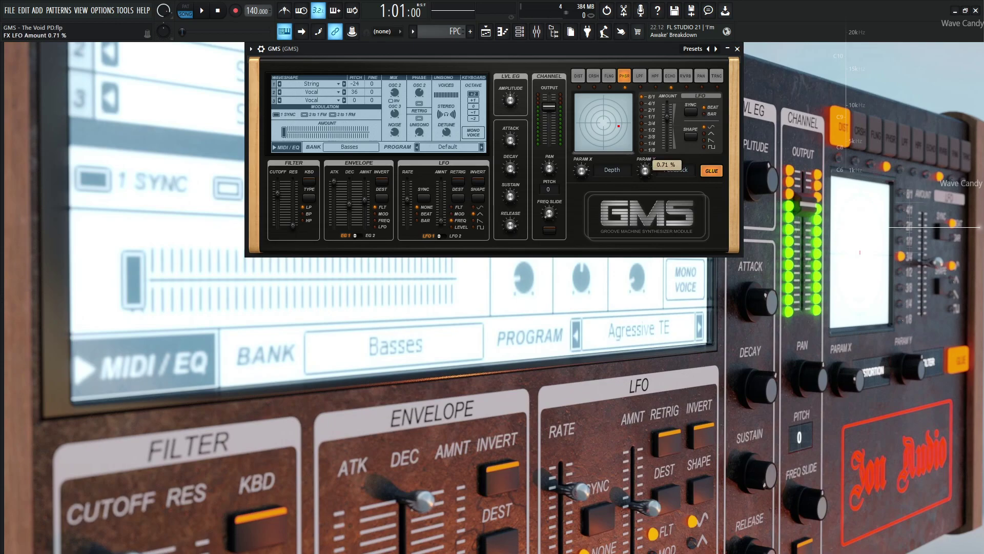
{"action": "scroll", "coordinate": [668, 120], "scroll_direction": "up", "scroll_amount": 5}
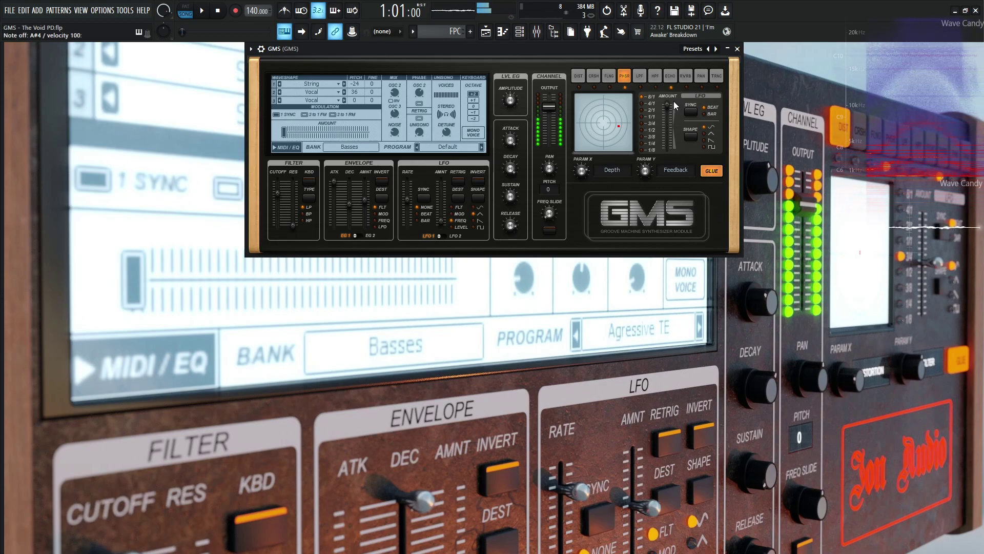
Audition the GMS pattern in the Playlist and back the effect LFO amount off to 0.81 %.
{"action": "key", "text": "F7"}
{"action": "left_click", "coordinate": [689, 115]}
{"action": "key", "text": "F5"}
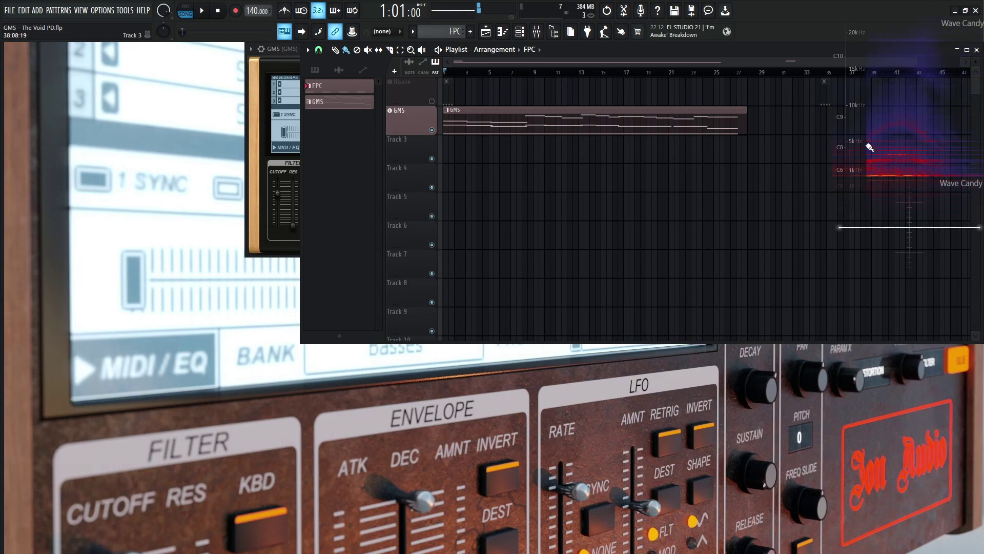
{"action": "key", "text": "F5"}
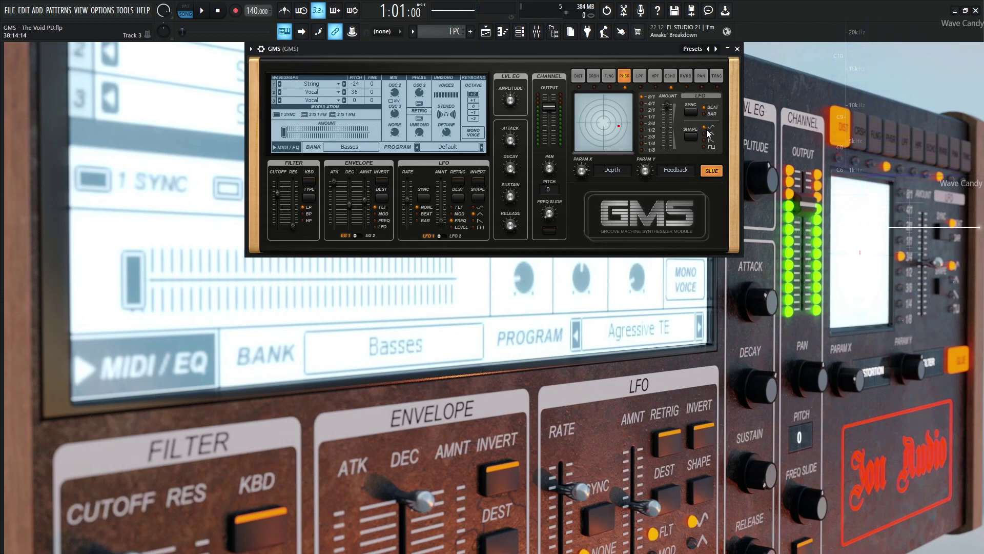
{"action": "left_click_drag", "start_coordinate": [668, 106], "coordinate": [668, 114]}
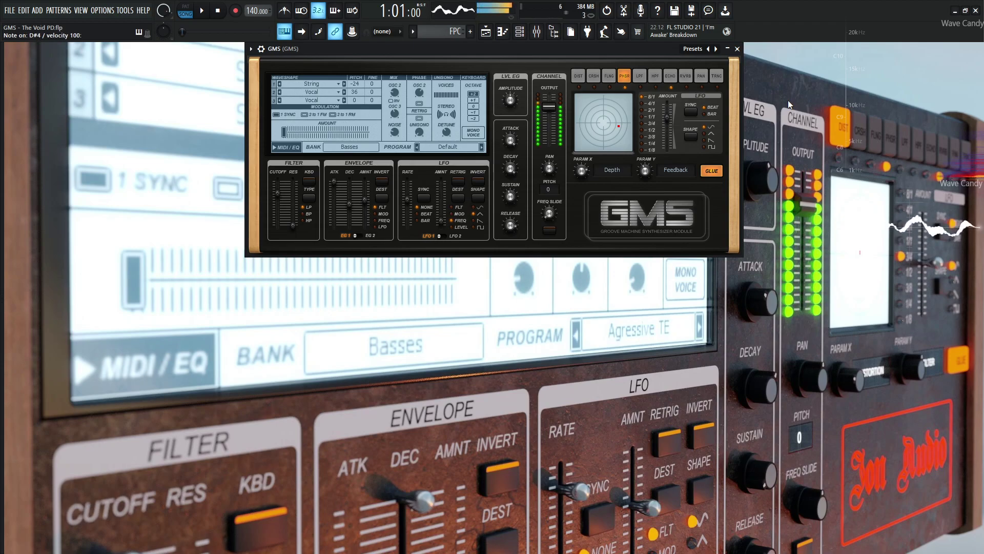
{"action": "key", "text": "F5"}
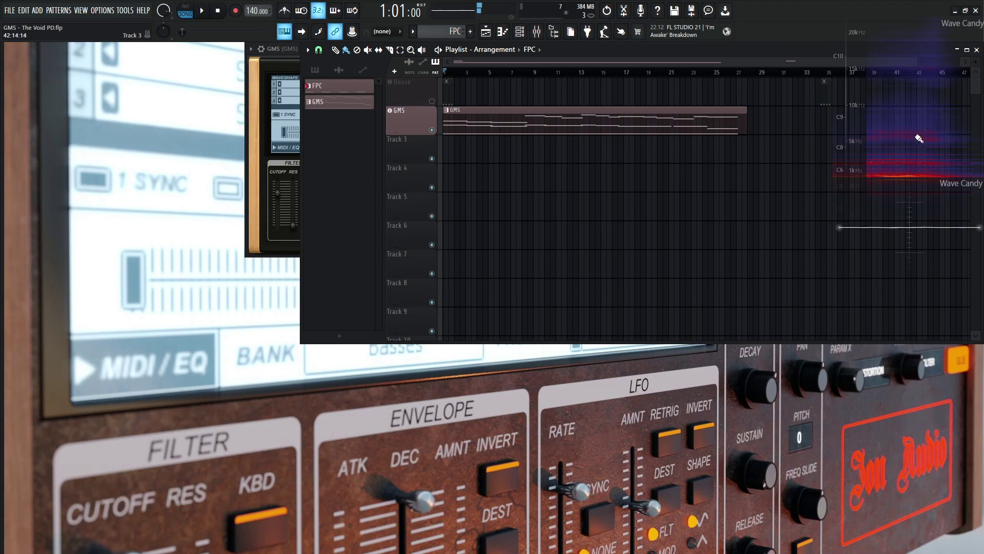
{"action": "key", "text": "F5"}
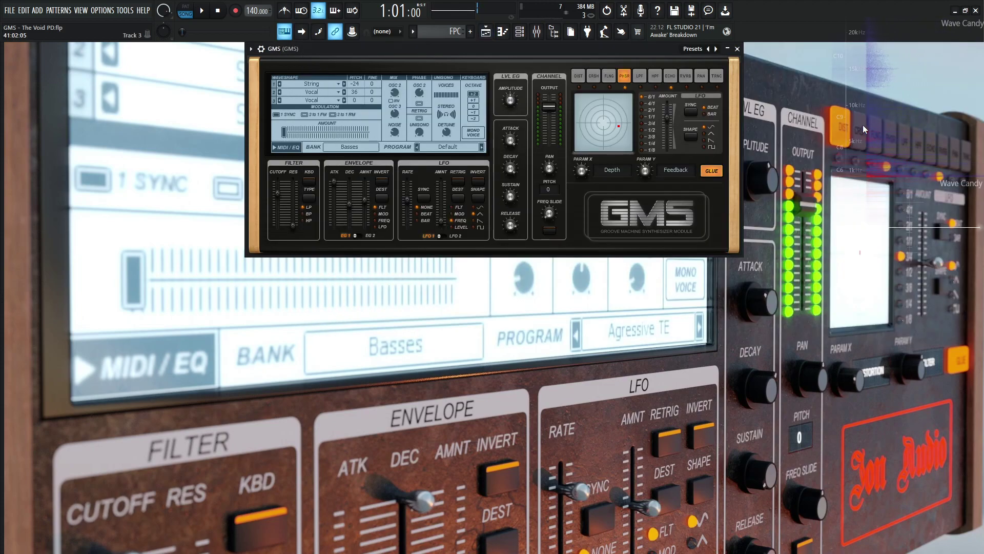
Return the built-in effect to echo with its LFO amount at 0.50 %.
{"action": "left_click", "coordinate": [672, 76]}
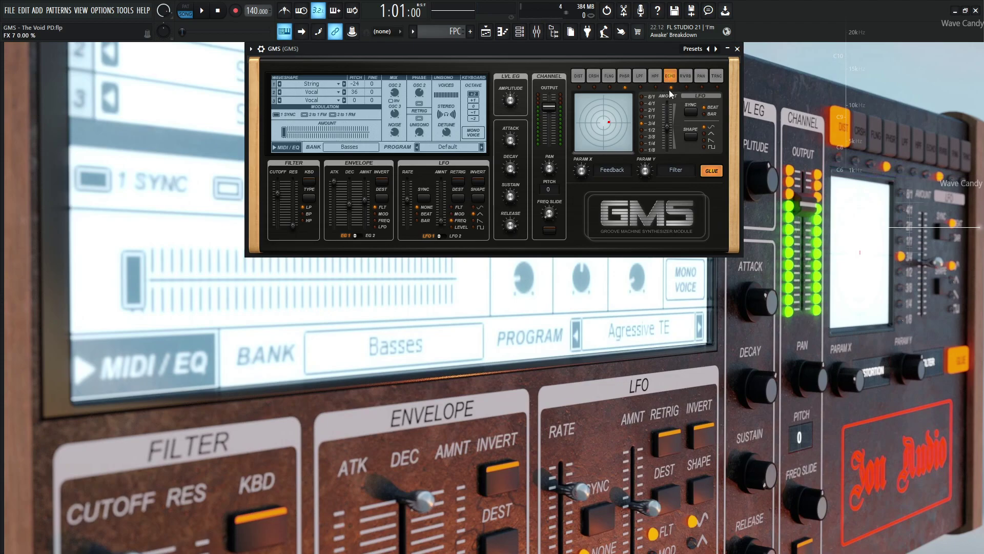
{"action": "left_click", "coordinate": [669, 135]}
On the GMS mixer track, set Parametric EQ 2 to a ~75 Hz high-pass with band 3 lowered.
{"action": "key", "text": "F9"}
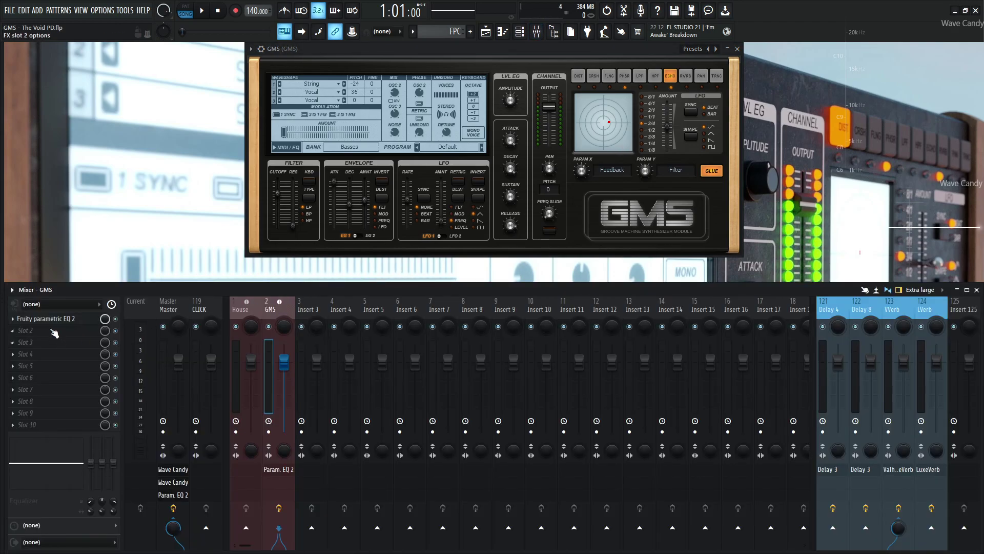
{"action": "left_click", "coordinate": [69, 324]}
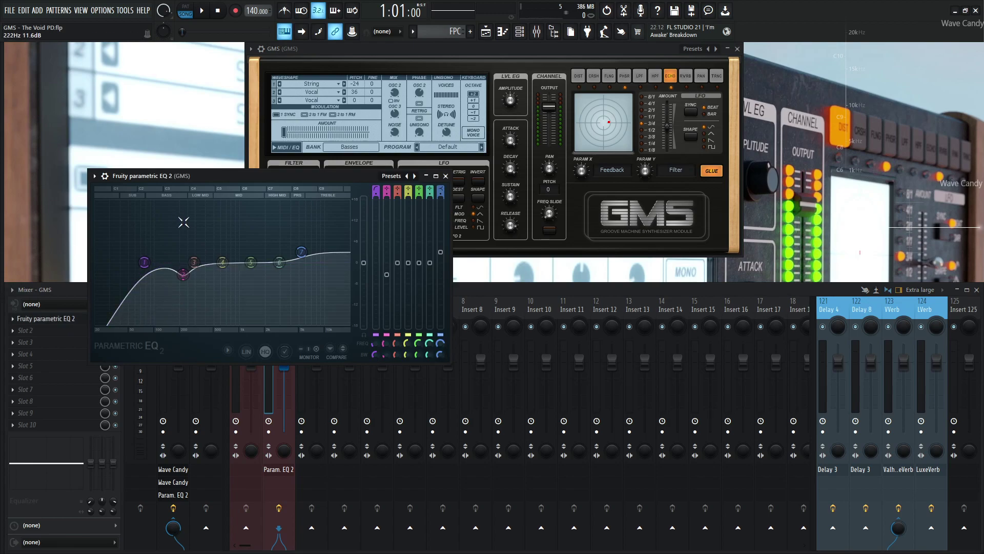
{"action": "left_click_drag", "start_coordinate": [230, 180], "coordinate": [285, 153]}
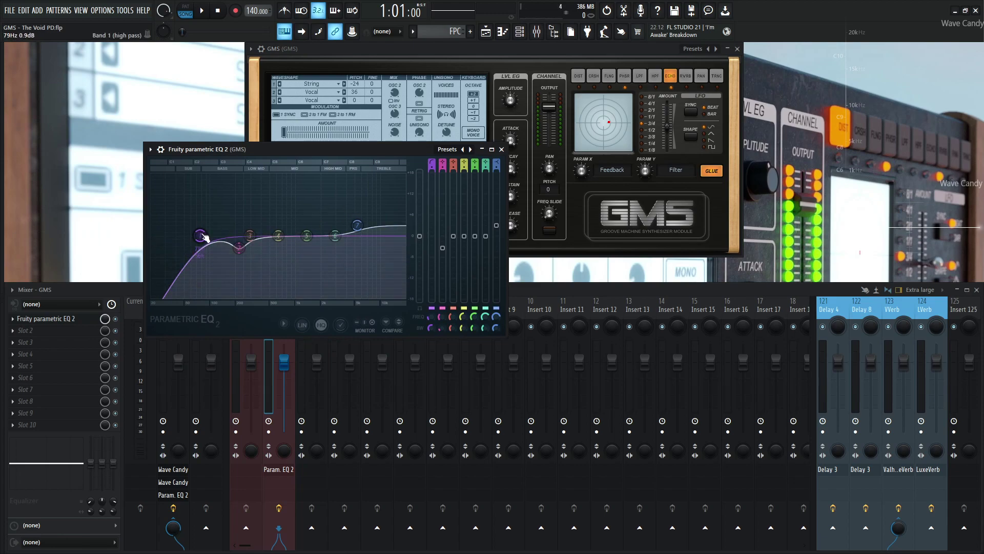
{"action": "left_click_drag", "start_coordinate": [201, 236], "coordinate": [200, 235]}
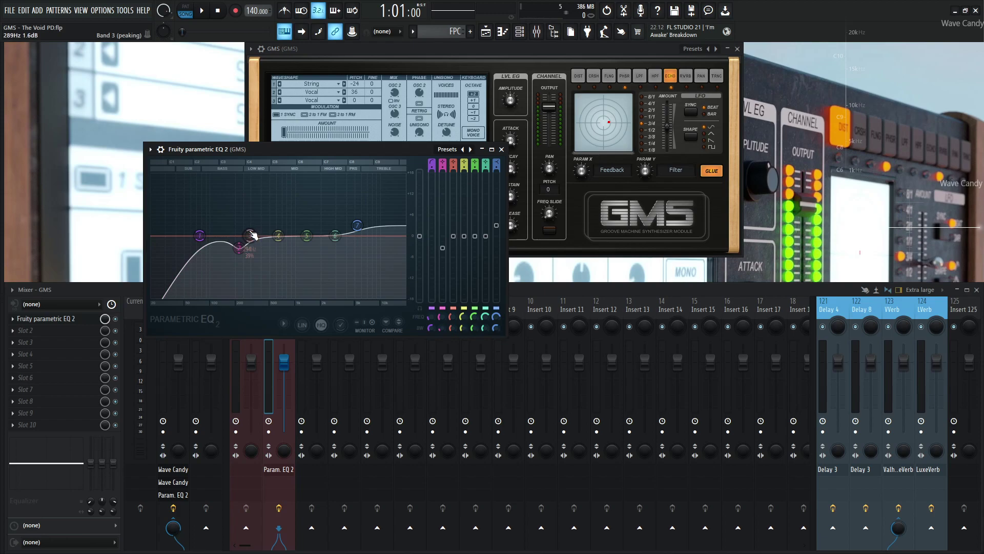
{"action": "left_click_drag", "start_coordinate": [251, 234], "coordinate": [251, 235]}
{"action": "scroll", "coordinate": [244, 251], "scroll_direction": "down", "scroll_amount": 3}
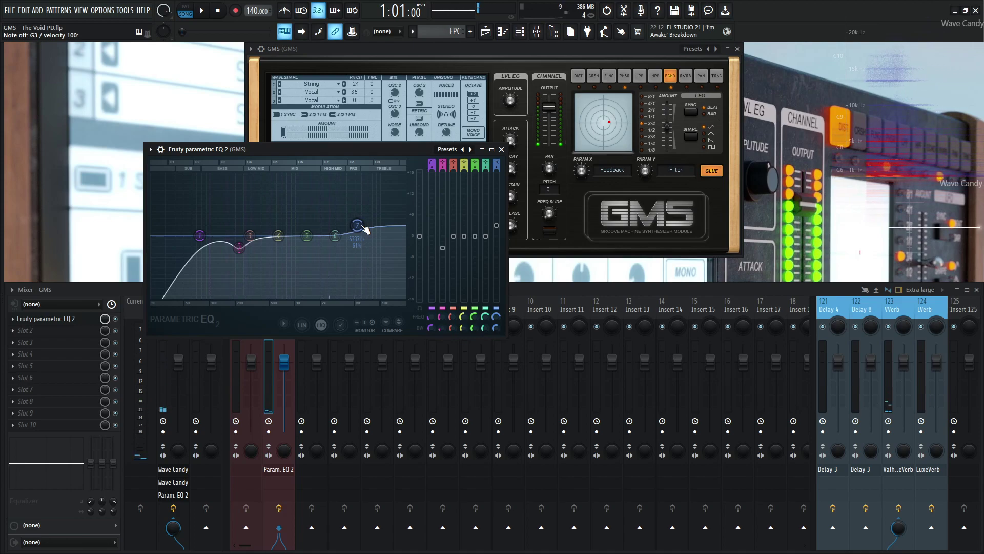
{"action": "left_click", "coordinate": [502, 149]}
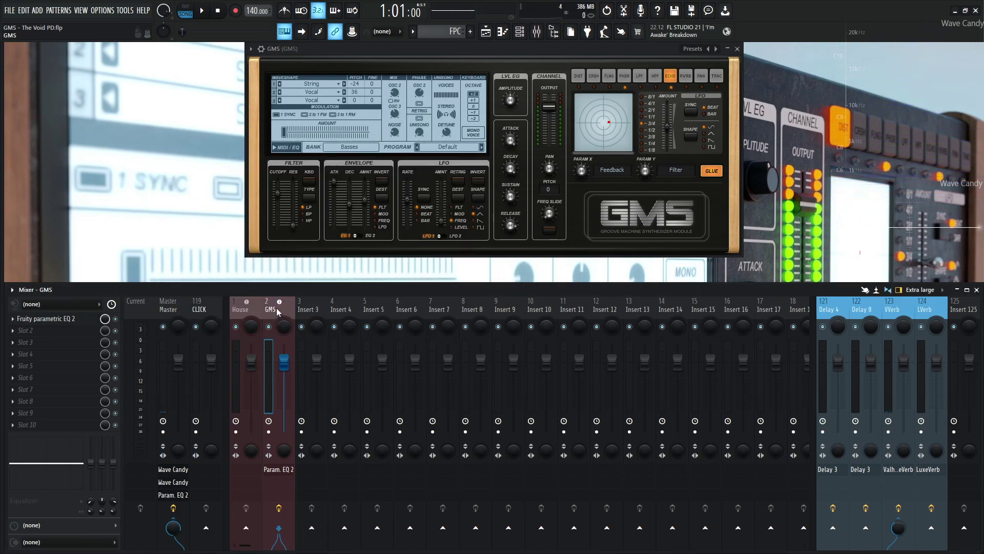
{"action": "left_click", "coordinate": [908, 474]}
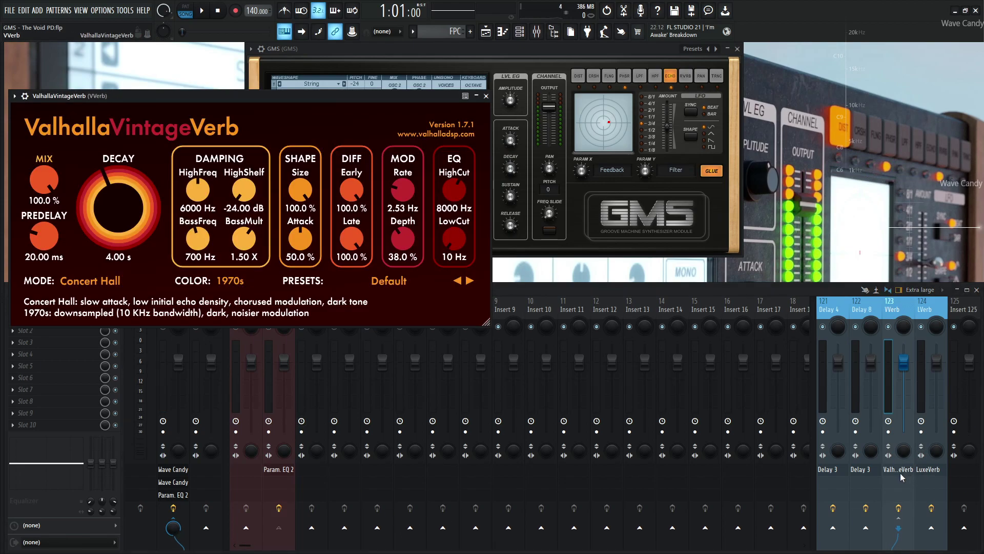
{"action": "left_click", "coordinate": [487, 98]}
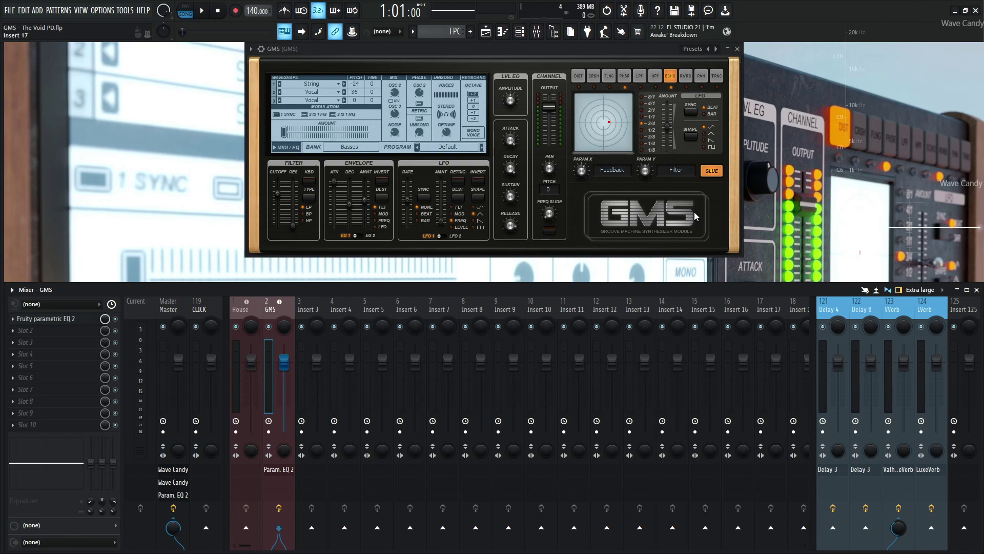
Save the GMS patch as a channel state preset, then browse the synth's Presets list.
{"action": "left_click", "coordinate": [552, 53]}
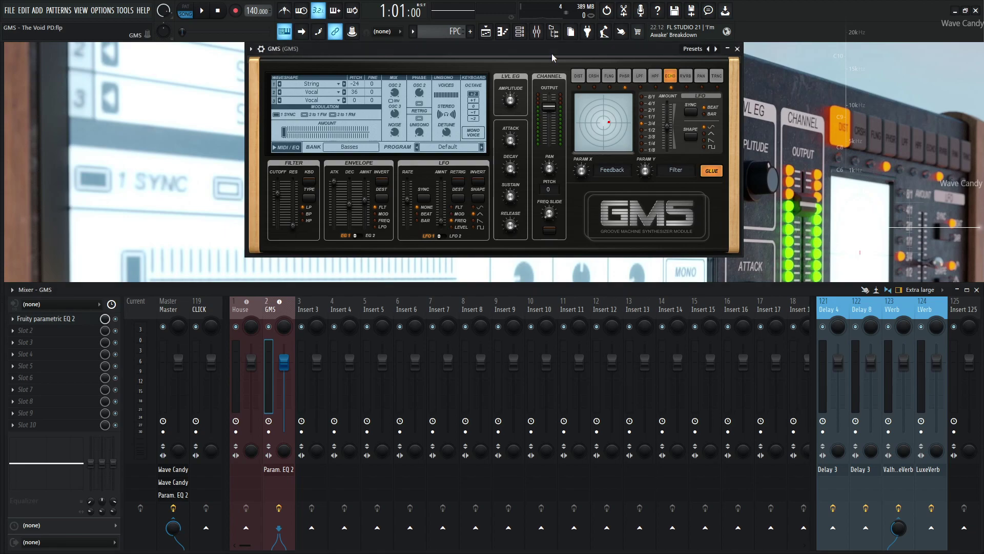
{"action": "left_click", "coordinate": [251, 49]}
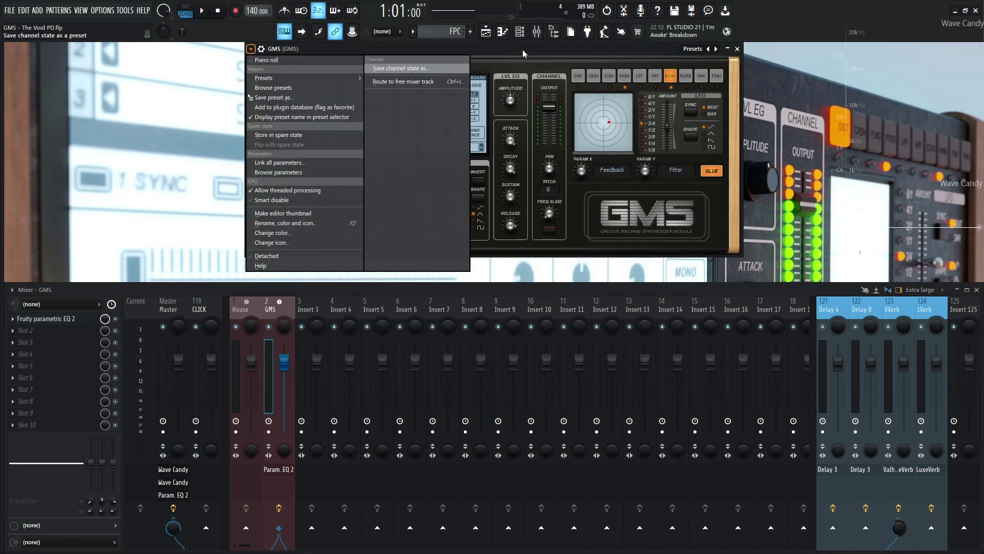
{"action": "left_click", "coordinate": [400, 69]}
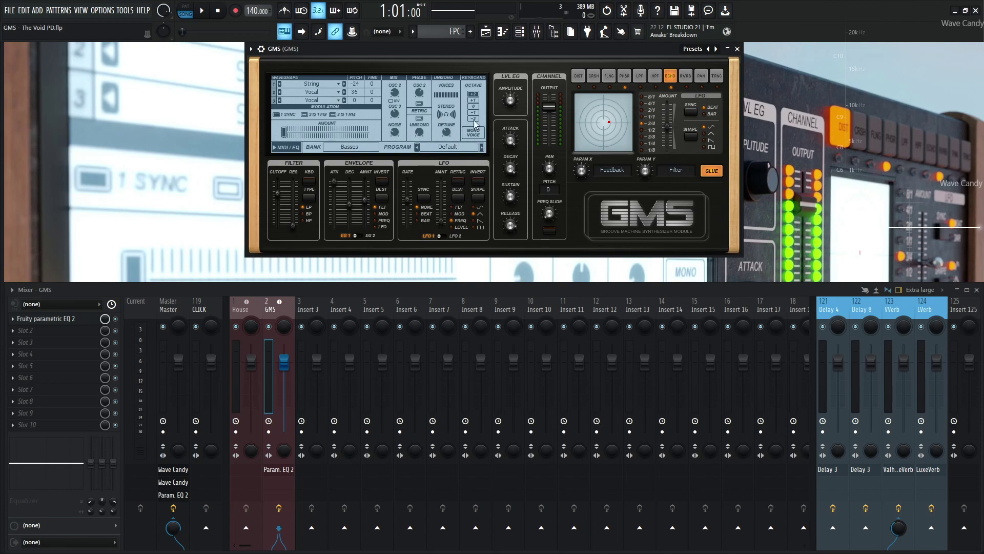
{"action": "left_click", "coordinate": [693, 49]}
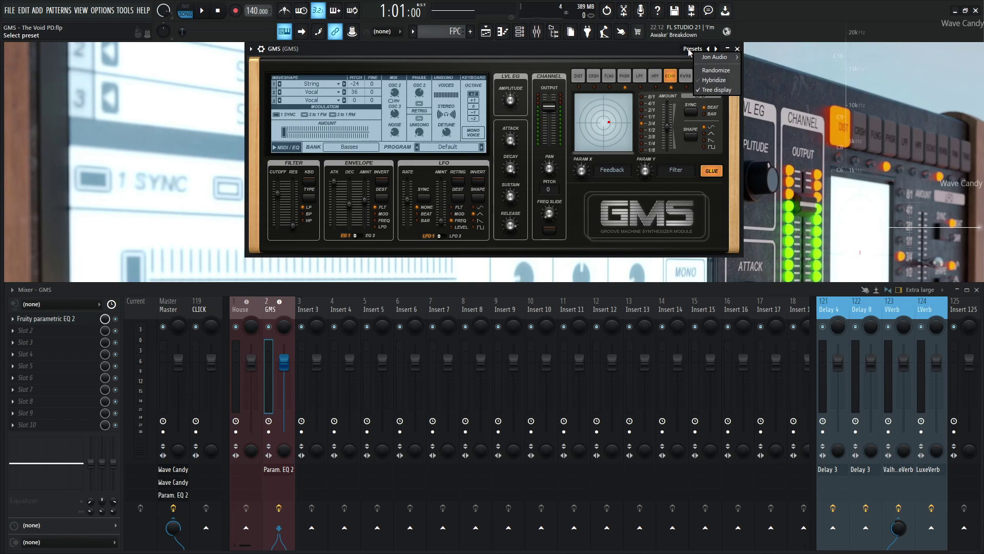
{"action": "left_click", "coordinate": [636, 45]}
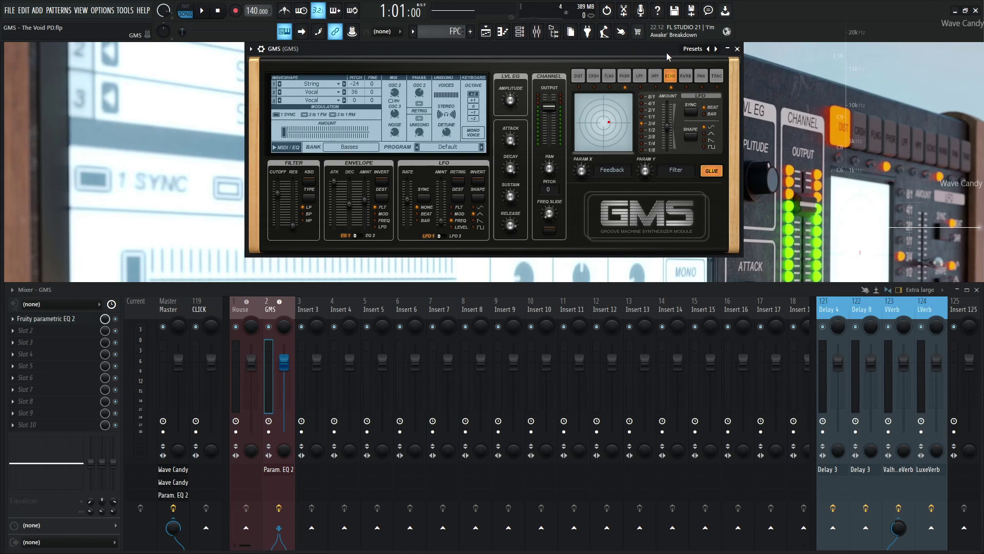
{"action": "left_click", "coordinate": [692, 49]}
Resume playback and close the Mixer, leaving only the GMS synth in view.
{"action": "key", "text": "space"}
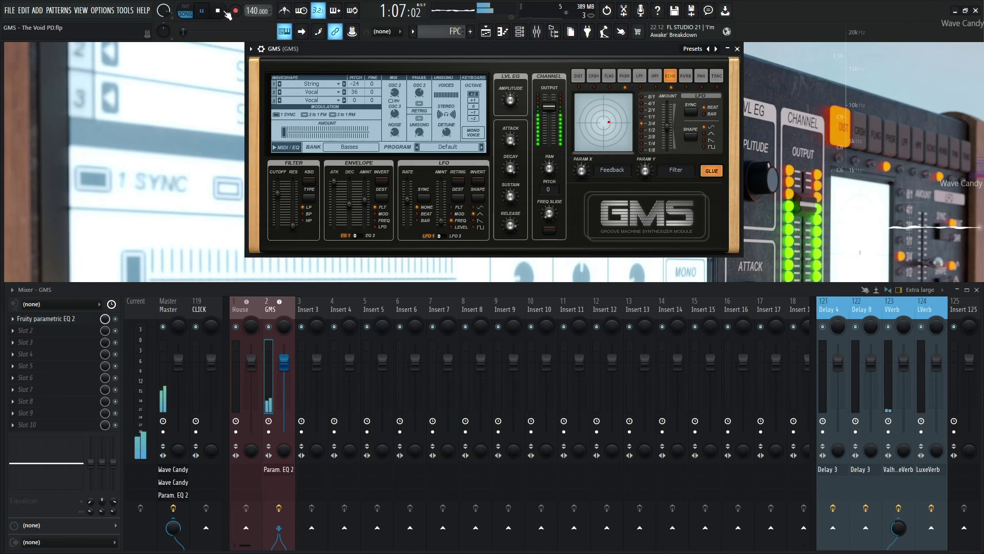
{"action": "key", "text": "F9"}
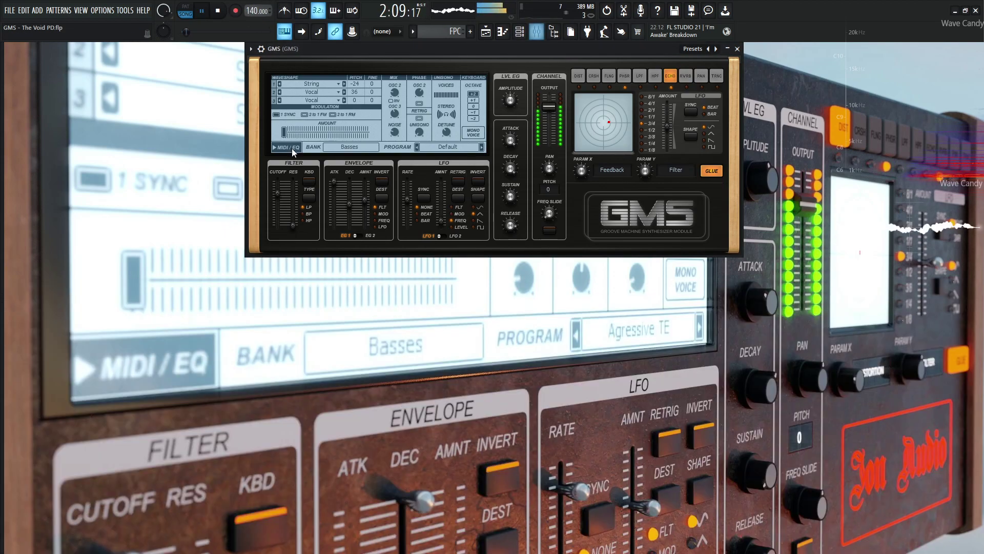